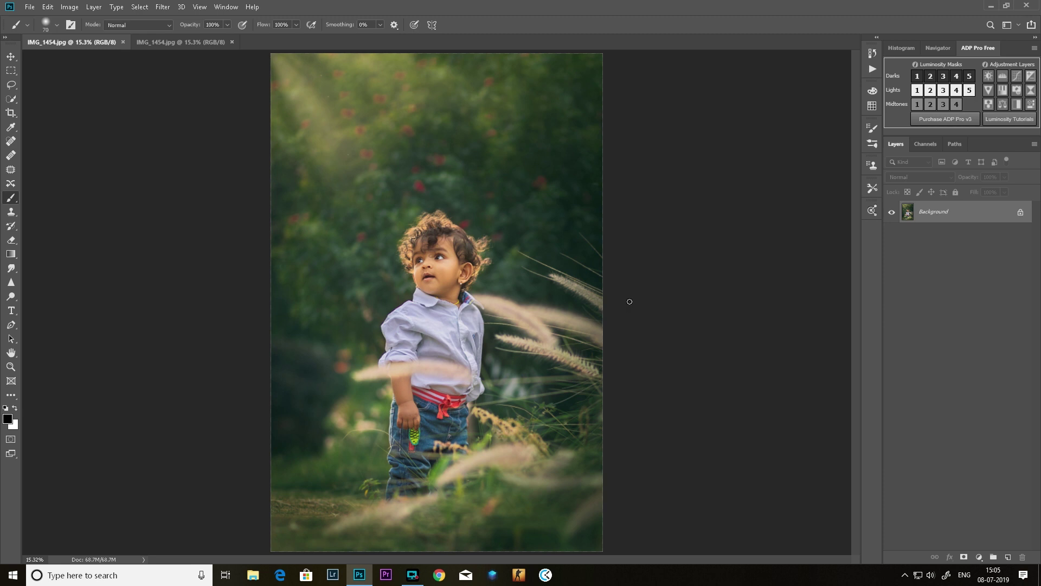
# - Compare the two IMG_1454.jpg tabs and settle on the brighter, unedited copy
pyautogui.press(']')
pyautogui.click(186, 46)
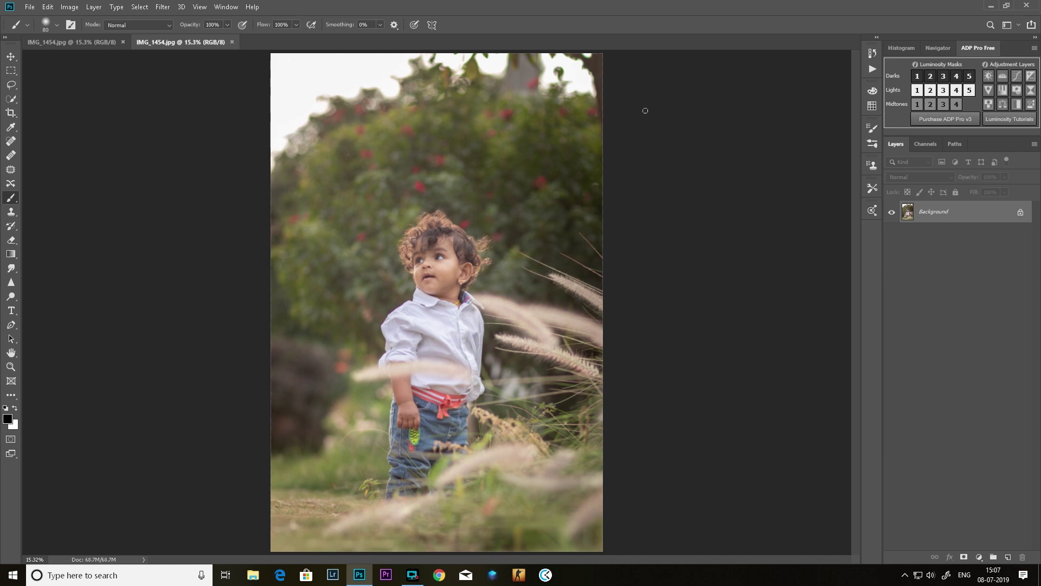
pyautogui.click(93, 43)
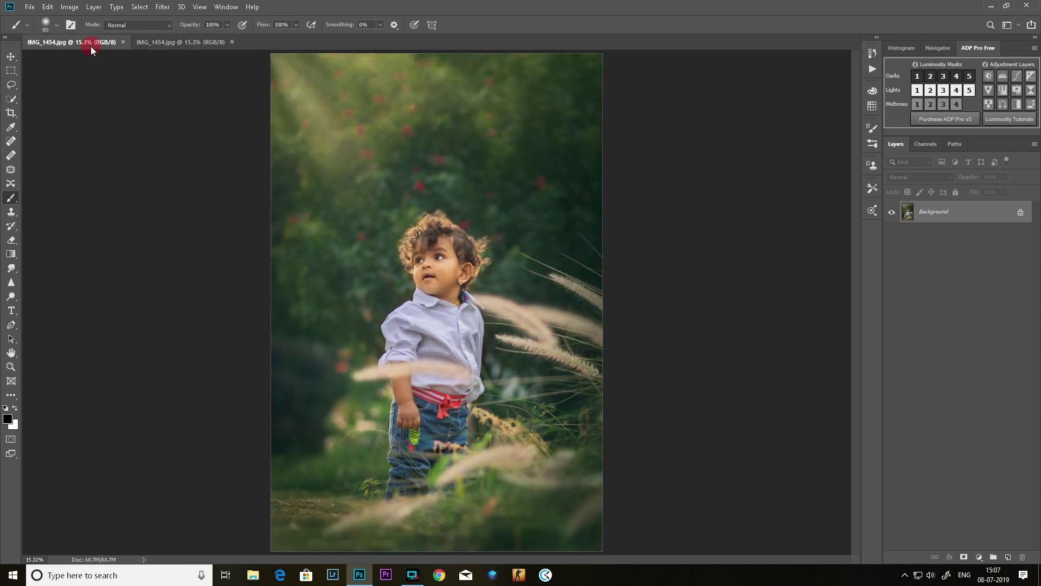
pyautogui.click(190, 42)
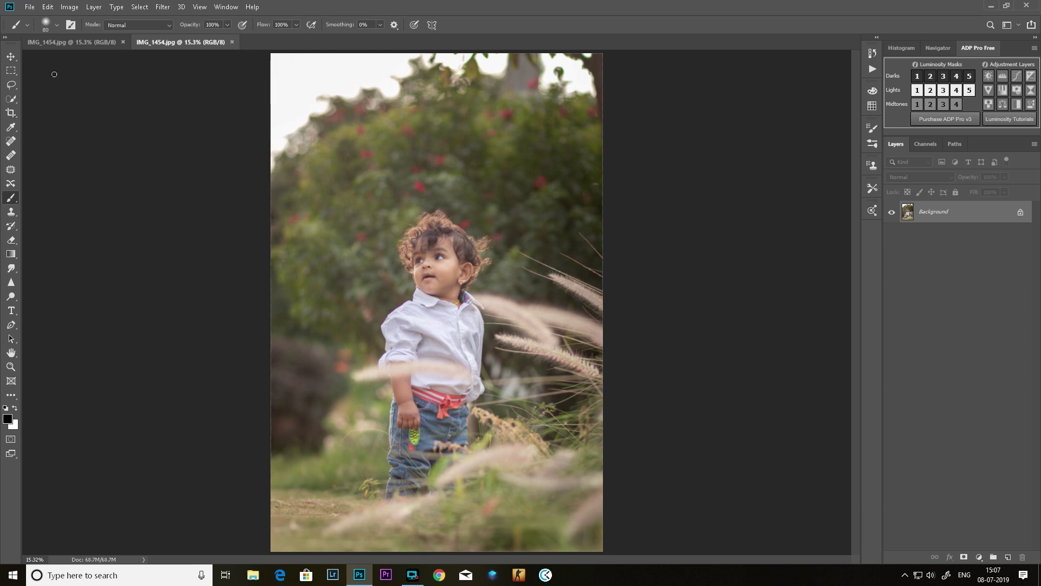
pyautogui.click(48, 6)
pyautogui.click(203, 124)
# - Lasso the washed-out white top of the photo down to the foliage line
pyautogui.click(12, 85)
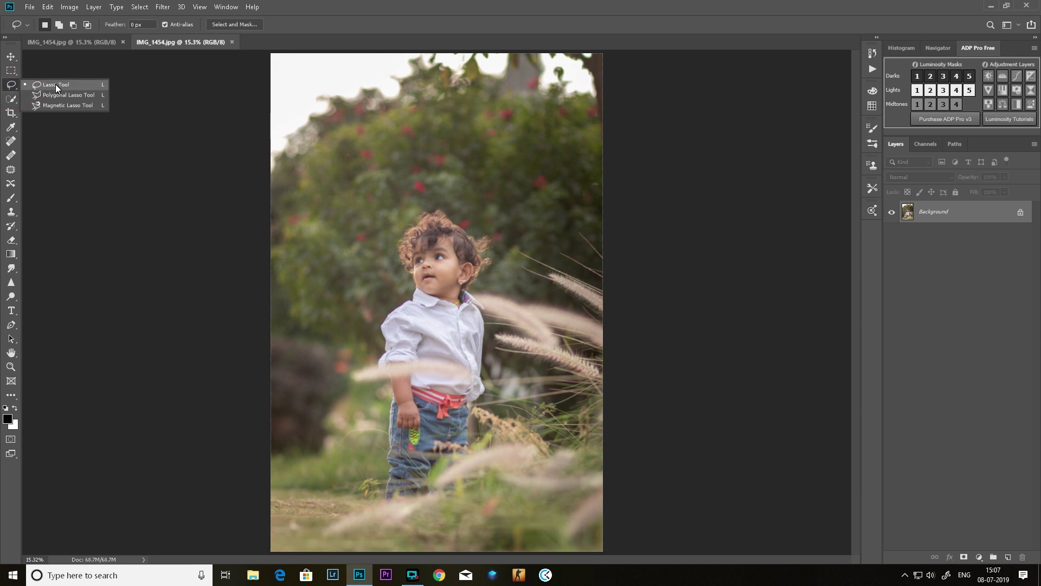
pyautogui.click(55, 86)
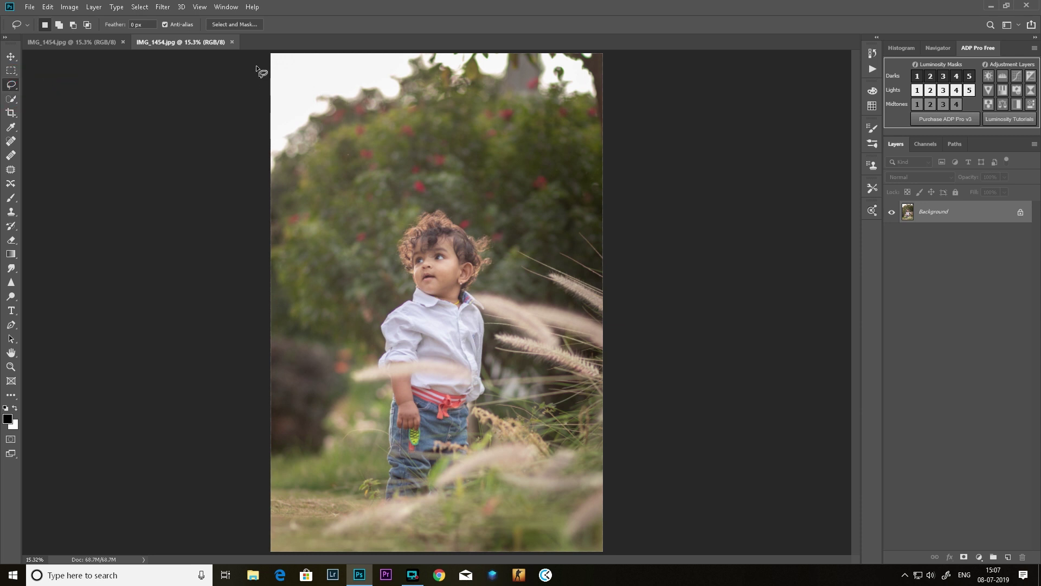
pyautogui.moveTo(263, 76)
pyautogui.mouseDown()
pyautogui.moveTo(271, 193)
pyautogui.moveTo(370, 127)
pyautogui.moveTo(437, 110)
pyautogui.moveTo(594, 121)
pyautogui.moveTo(610, 50)
pyautogui.moveTo(301, 42)
pyautogui.moveTo(255, 54)
pyautogui.mouseUp()
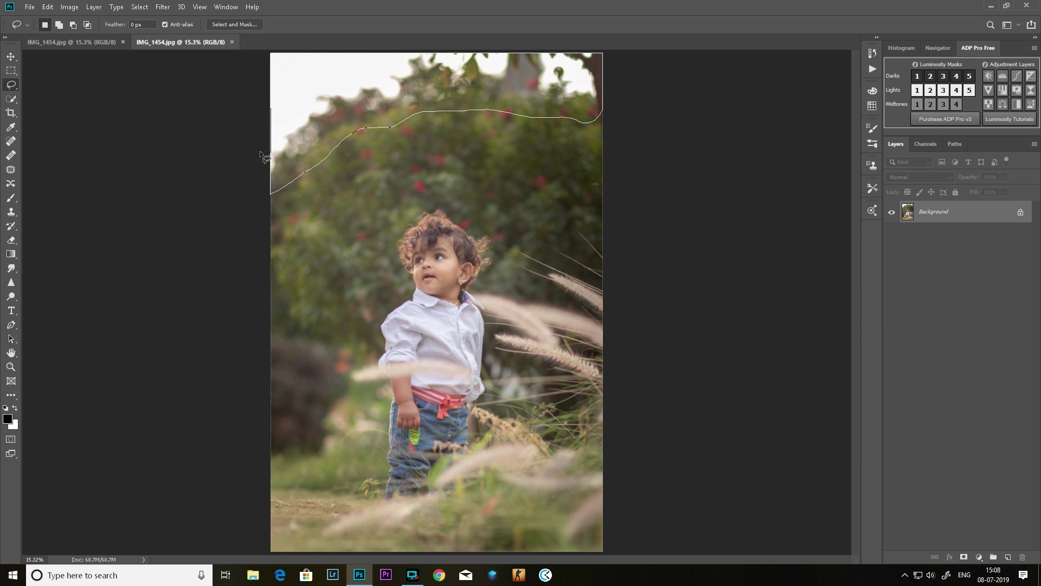
pyautogui.moveTo(259, 151); pyautogui.dragTo(260, 151)
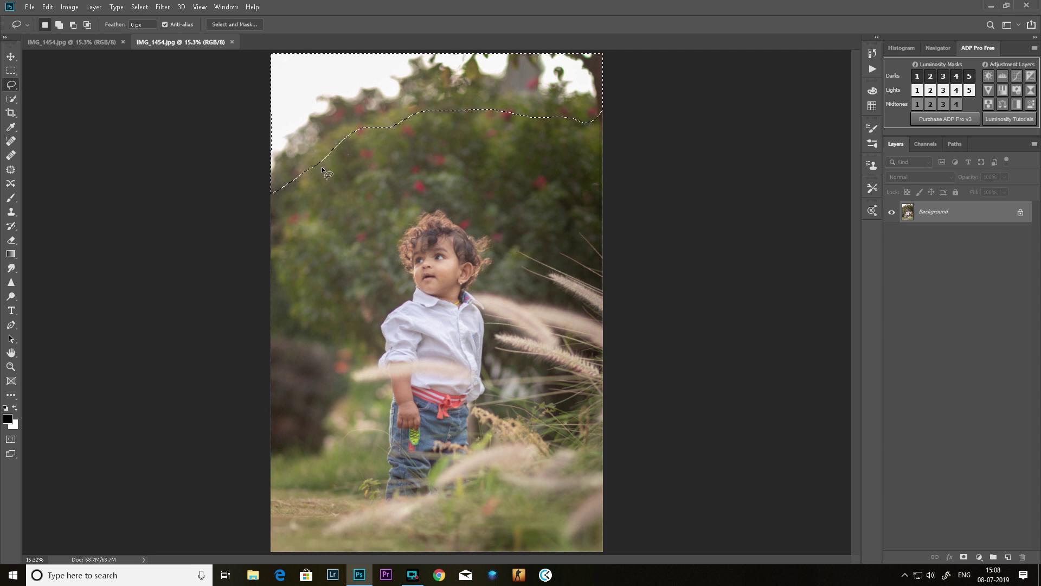
pyautogui.click(53, 9)
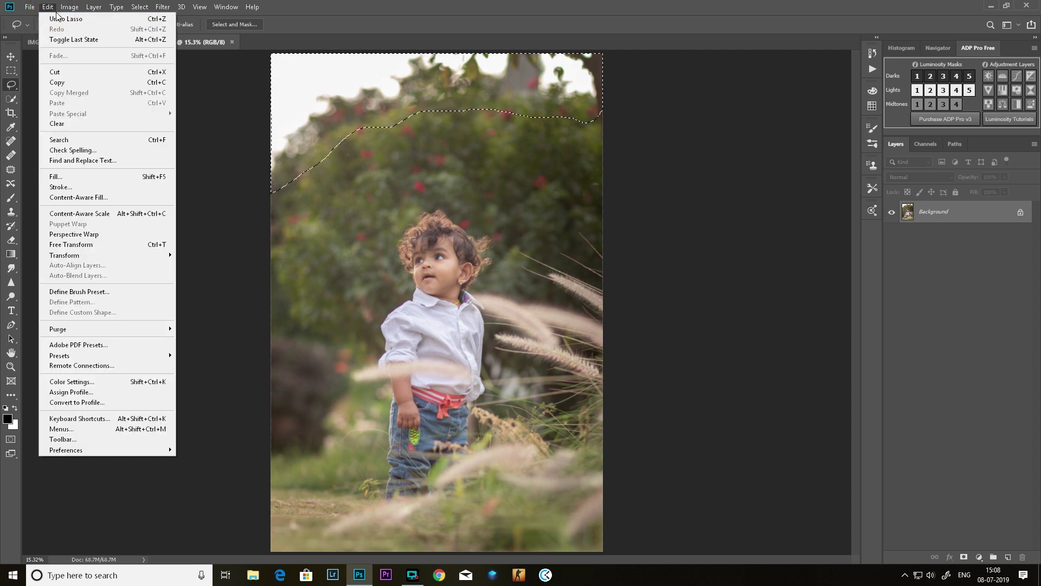
# - Choose Edit > Content-Aware Fill for the selected top area
pyautogui.click(86, 197)
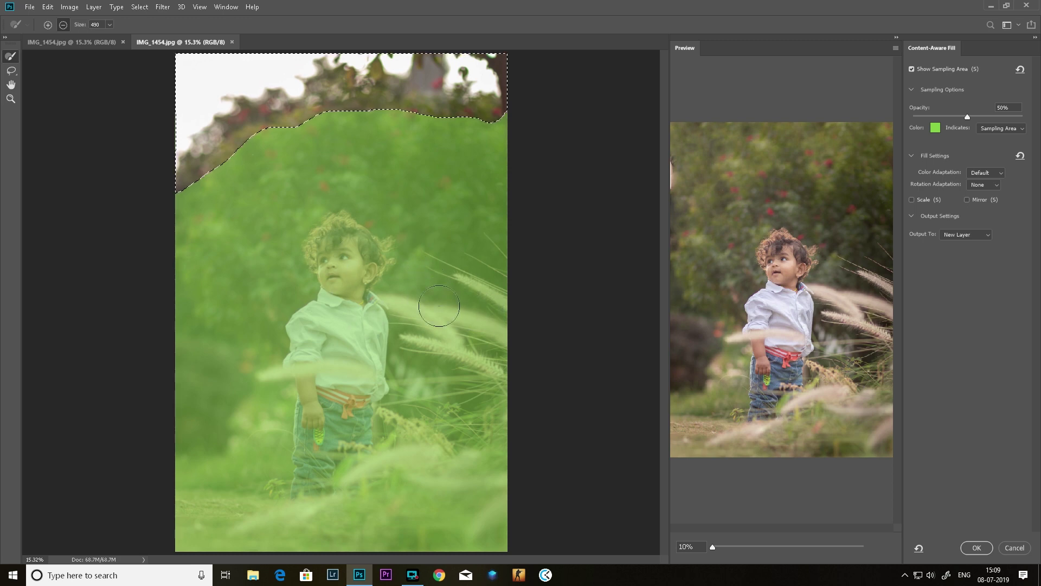
# - Subtract the child's head and chin from sampling and output the fill to a new layer
pyautogui.moveTo(315, 234)
pyautogui.mouseDown()
pyautogui.moveTo(315, 266)
pyautogui.moveTo(327, 290)
pyautogui.moveTo(338, 238)
pyautogui.moveTo(355, 302)
pyautogui.moveTo(374, 247)
pyautogui.moveTo(347, 228)
pyautogui.moveTo(313, 235)
pyautogui.moveTo(325, 225)
pyautogui.moveTo(368, 247)
pyautogui.moveTo(372, 278)
pyautogui.moveTo(387, 242)
pyautogui.moveTo(370, 305)
pyautogui.moveTo(377, 356)
pyautogui.moveTo(370, 391)
pyautogui.moveTo(354, 403)
pyautogui.moveTo(327, 334)
pyautogui.moveTo(301, 321)
pyautogui.moveTo(288, 496)
pyautogui.moveTo(322, 482)
pyautogui.moveTo(348, 371)
pyautogui.moveTo(343, 441)
pyautogui.moveTo(364, 417)
pyautogui.moveTo(355, 452)
pyautogui.moveTo(374, 438)
pyautogui.moveTo(392, 382)
pyautogui.moveTo(385, 285)
pyautogui.moveTo(363, 239)
pyautogui.moveTo(310, 313)
pyautogui.moveTo(337, 306)
pyautogui.mouseUp()
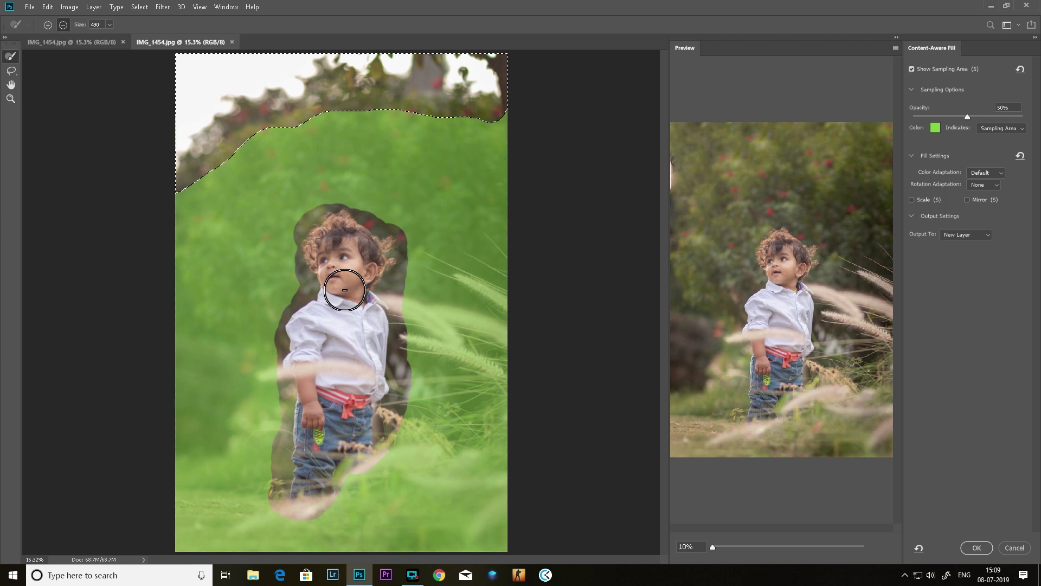
pyautogui.click(344, 290)
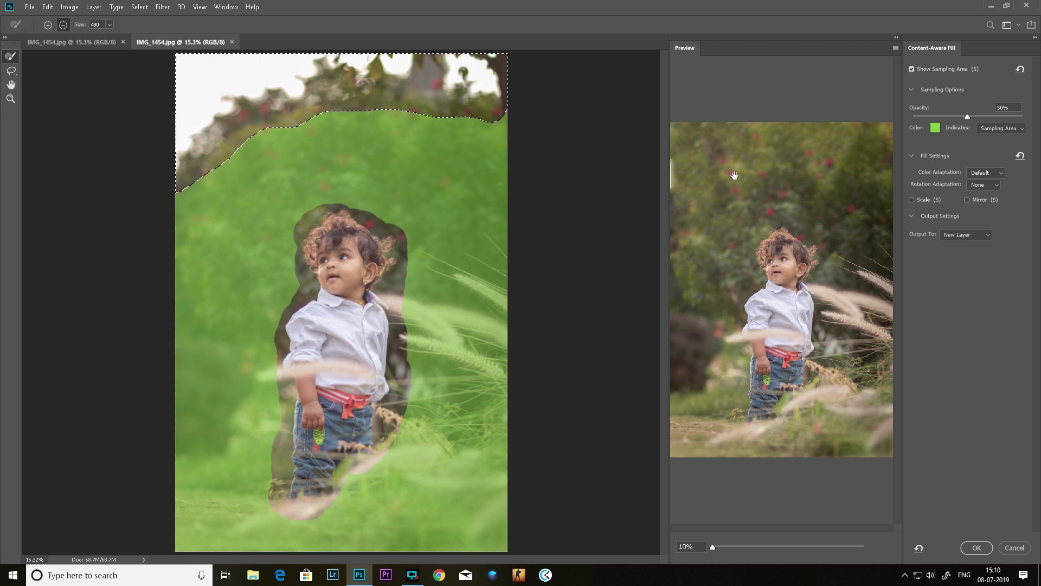
pyautogui.click(976, 547)
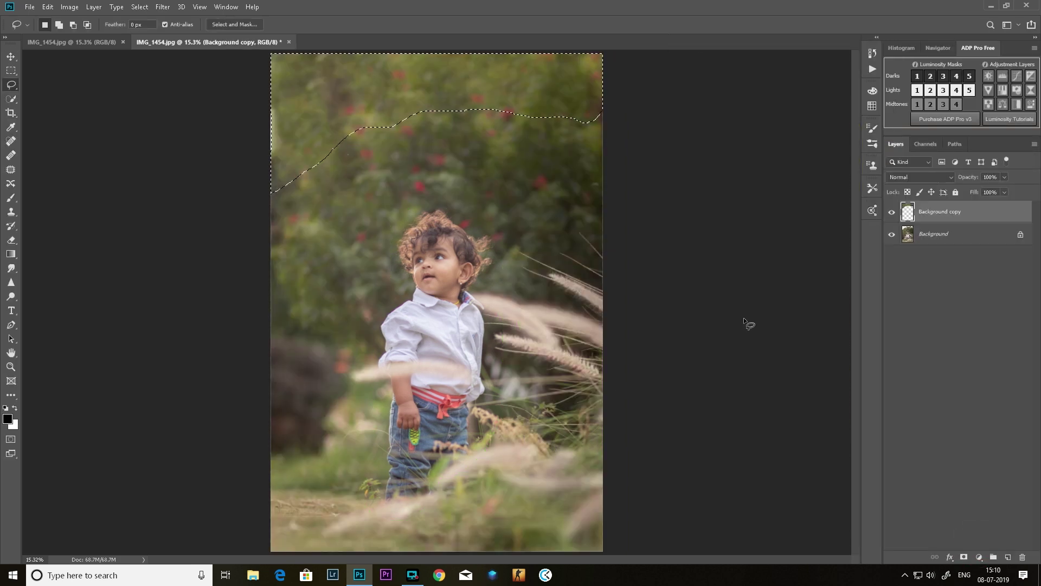
# - Deselect, duplicate the Background layer, and toggle layers to compare with and without the fill
pyautogui.hotkey('ctrl', 'd')
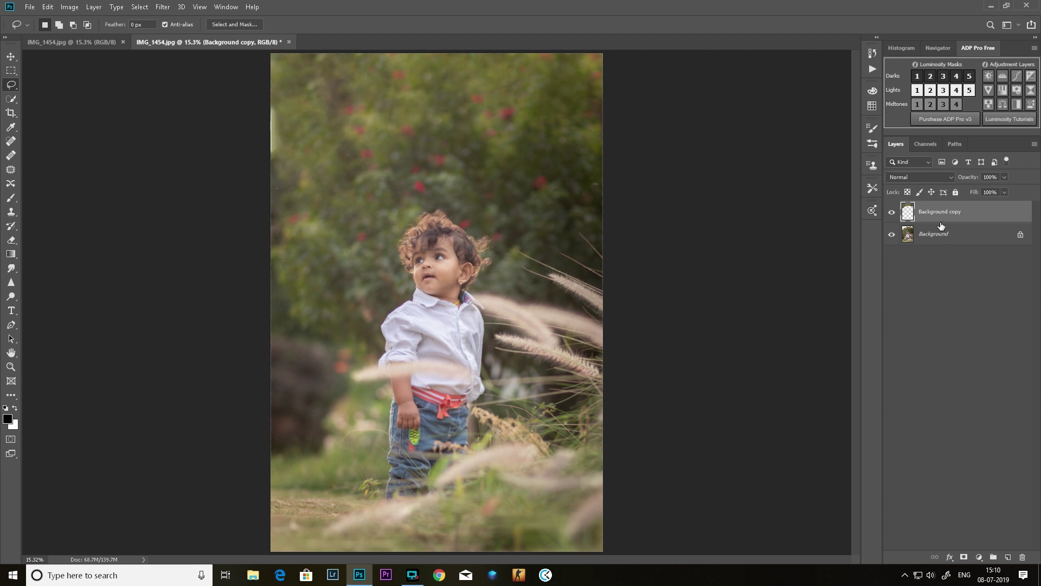
pyautogui.click(932, 236)
pyautogui.hotkey('ctrl', 'j')
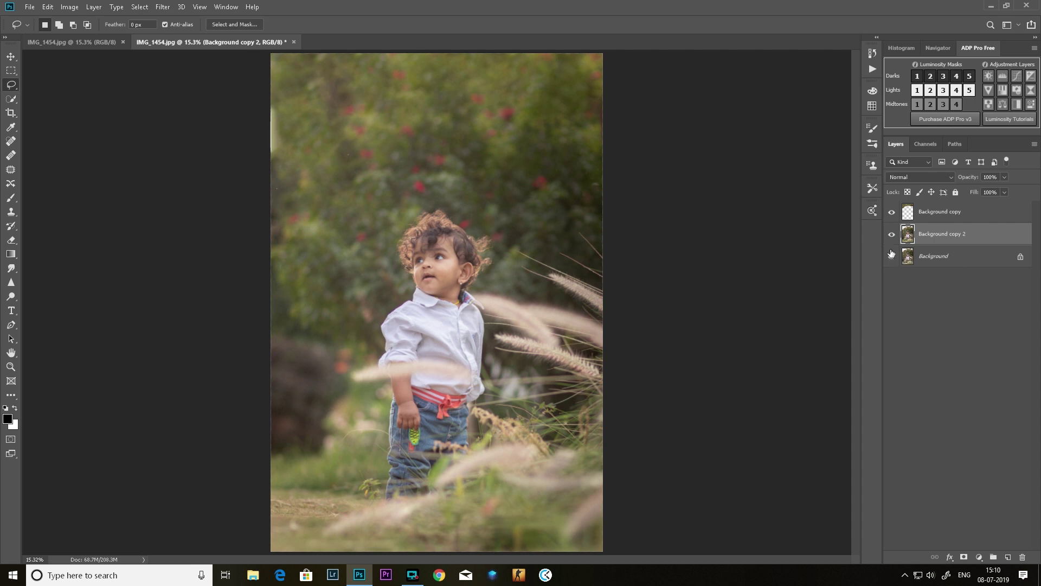
pyautogui.click(891, 211)
pyautogui.click(891, 212)
pyautogui.click(915, 239)
pyautogui.click(891, 212)
pyautogui.click(892, 211)
pyautogui.click(892, 211)
pyautogui.click(891, 211)
# - Merge the foliage fill layer and Background copy into one layer and check the result
pyautogui.moveTo(894, 240); pyautogui.dragTo(891, 256)
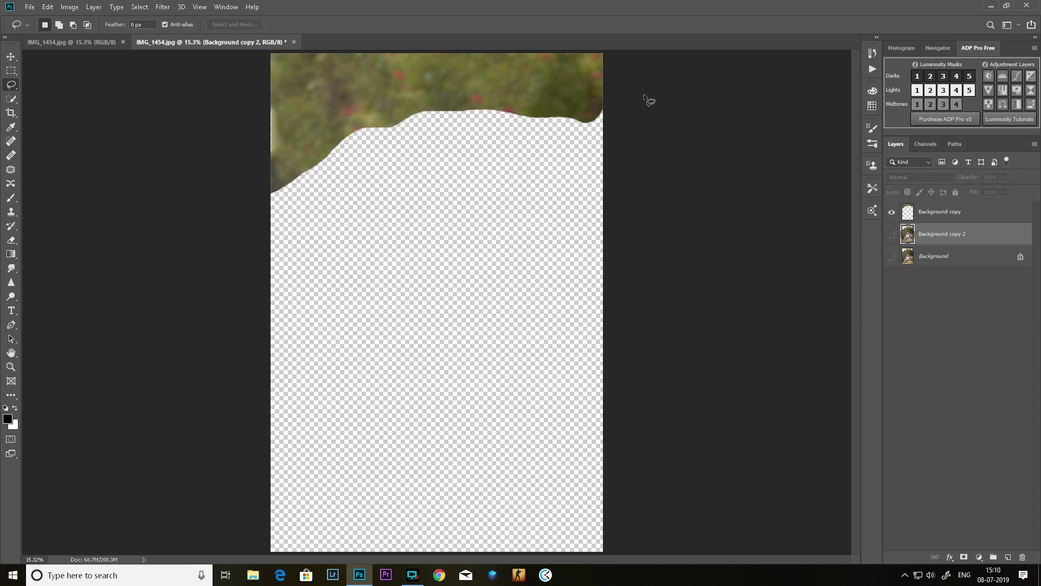
pyautogui.moveTo(891, 233); pyautogui.dragTo(891, 256)
pyautogui.keyDown('shift'); pyautogui.click(902, 210); pyautogui.keyUp('shift')
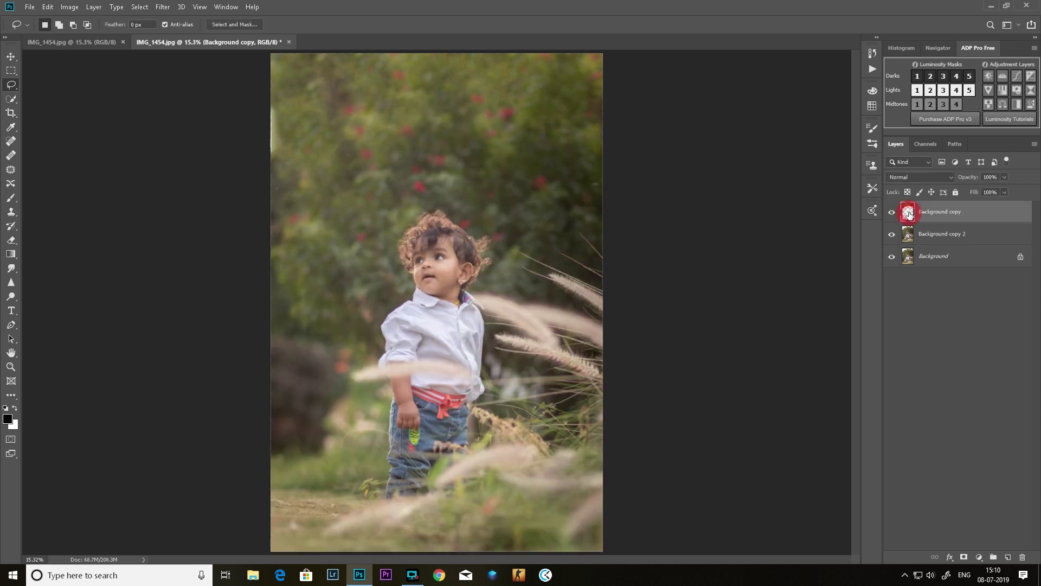
pyautogui.rightClick(940, 237)
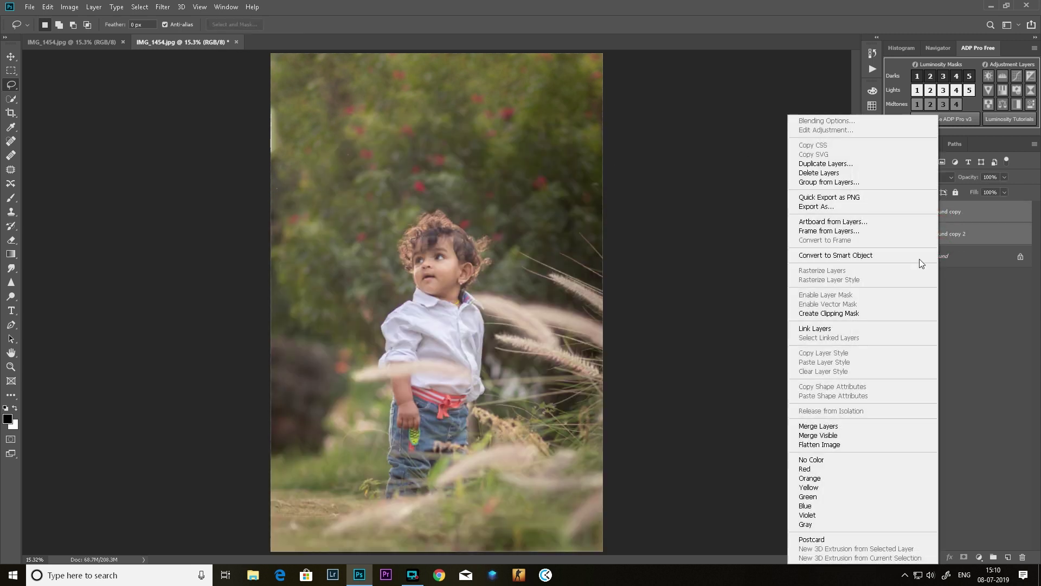
pyautogui.click(864, 432)
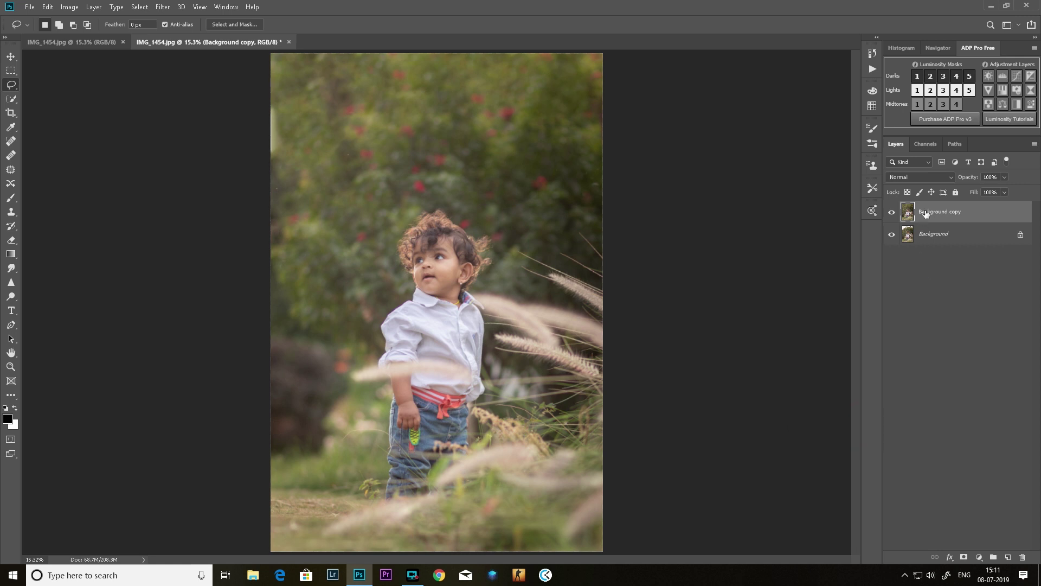
pyautogui.click(891, 214)
pyautogui.click(891, 214)
pyautogui.click(891, 215)
pyautogui.click(891, 215)
pyautogui.click(11, 211)
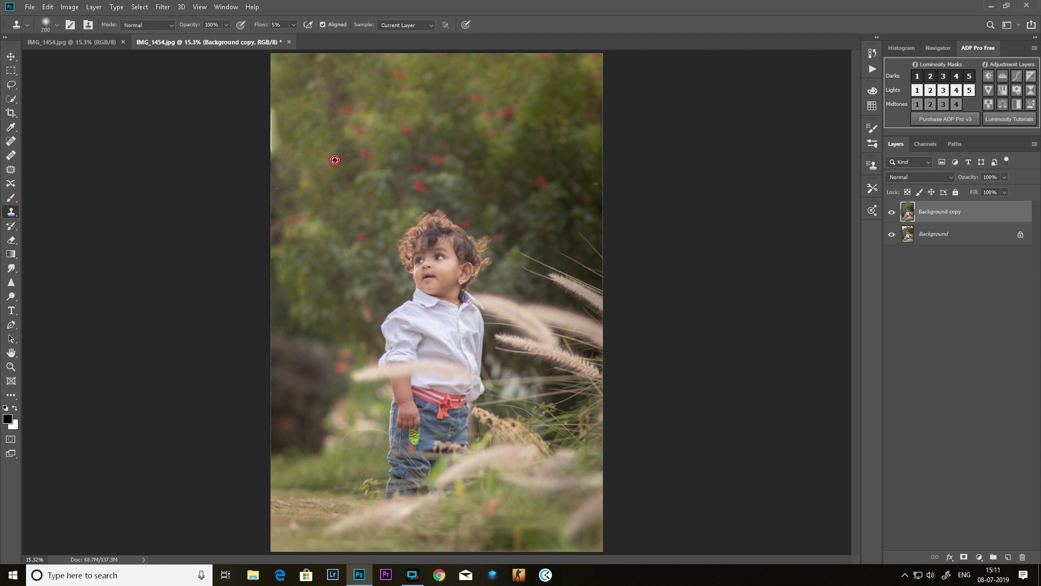
# - Sample foliage as clone source and clone over the photo's left edge with a 300 brush
pyautogui.keyDown('alt'); pyautogui.click(316, 149); pyautogui.keyUp('alt')
pyautogui.click(276, 119)
pyautogui.keyDown('alt'); pyautogui.click(385, 139); pyautogui.keyUp('alt')
pyautogui.click(271, 109)
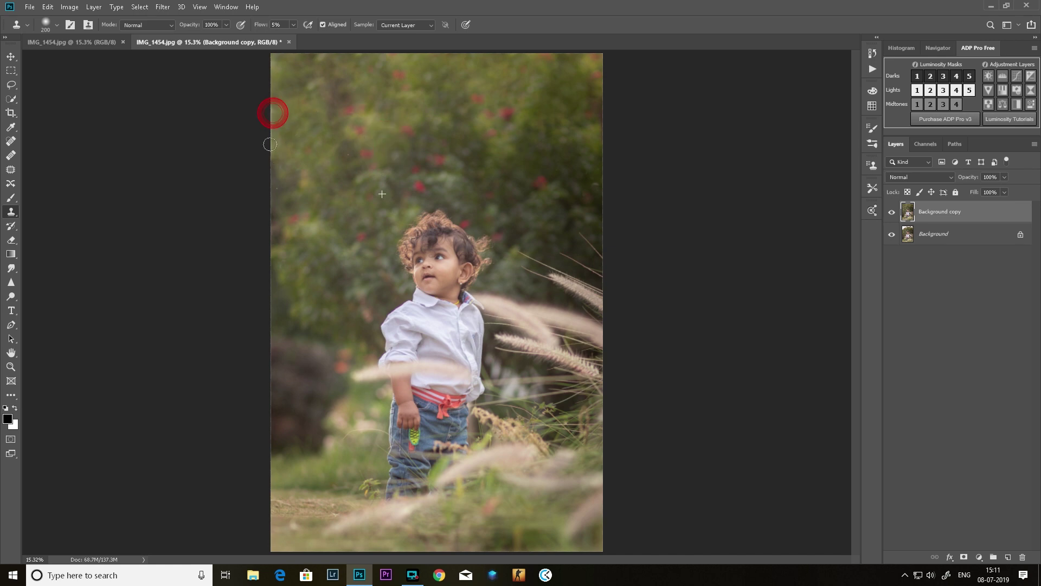
pyautogui.press(']')
pyautogui.press(']')
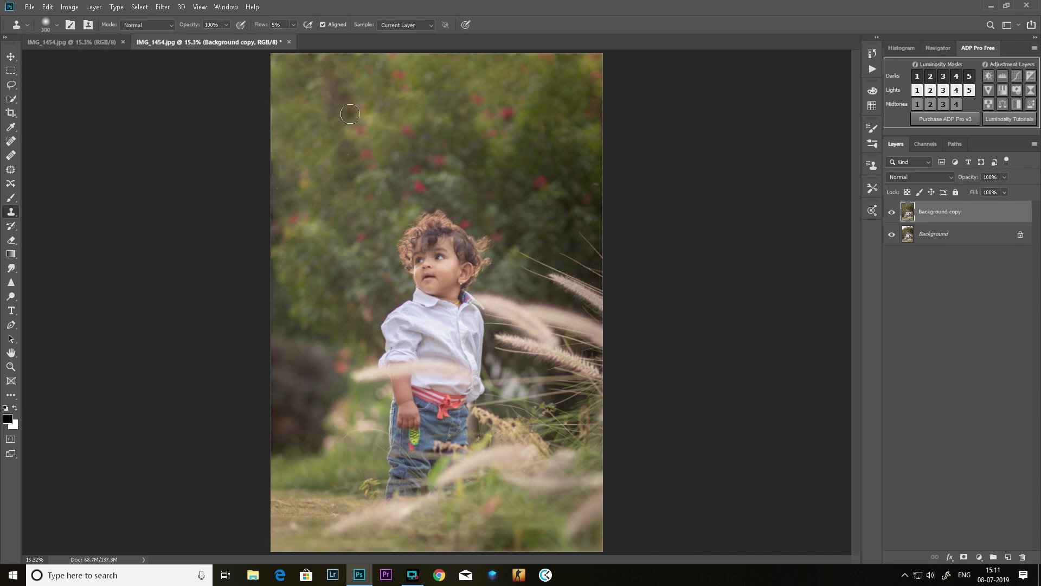
pyautogui.press('super')
pyautogui.press('Escape')
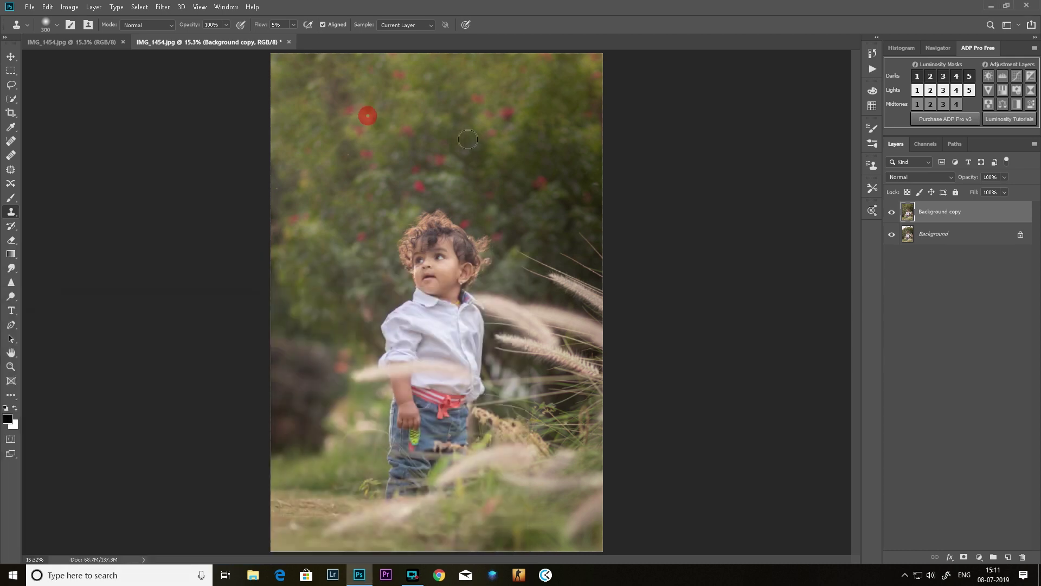
pyautogui.click(267, 109)
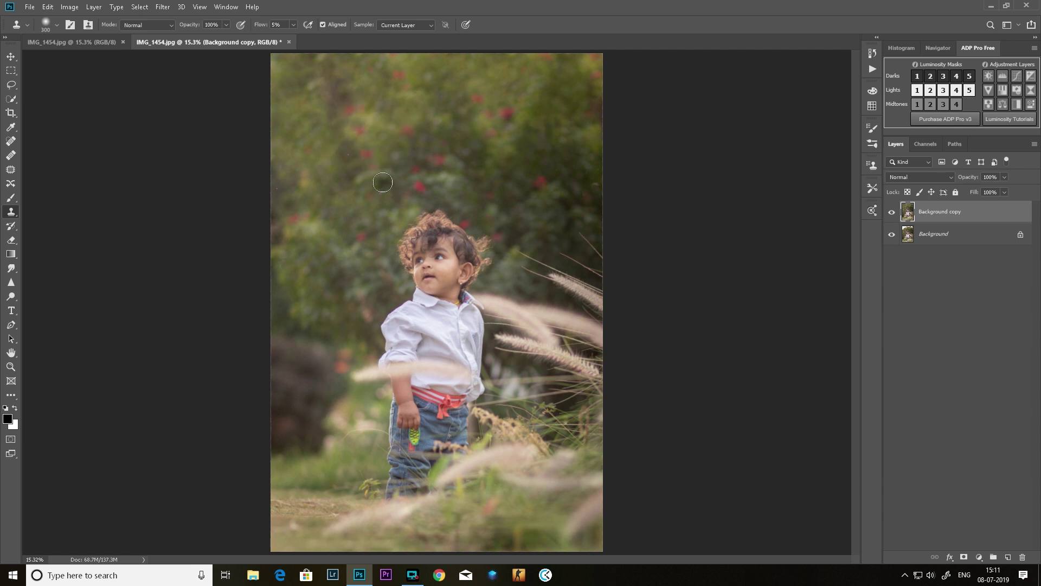
# - Paint cloned foliage across the upper area, resampling foliage to blend the filled top
pyautogui.moveTo(362, 119)
pyautogui.mouseDown()
pyautogui.moveTo(409, 131)
pyautogui.moveTo(426, 115)
pyautogui.moveTo(491, 115)
pyautogui.moveTo(516, 147)
pyautogui.moveTo(494, 131)
pyautogui.moveTo(509, 135)
pyautogui.moveTo(531, 119)
pyautogui.mouseUp()
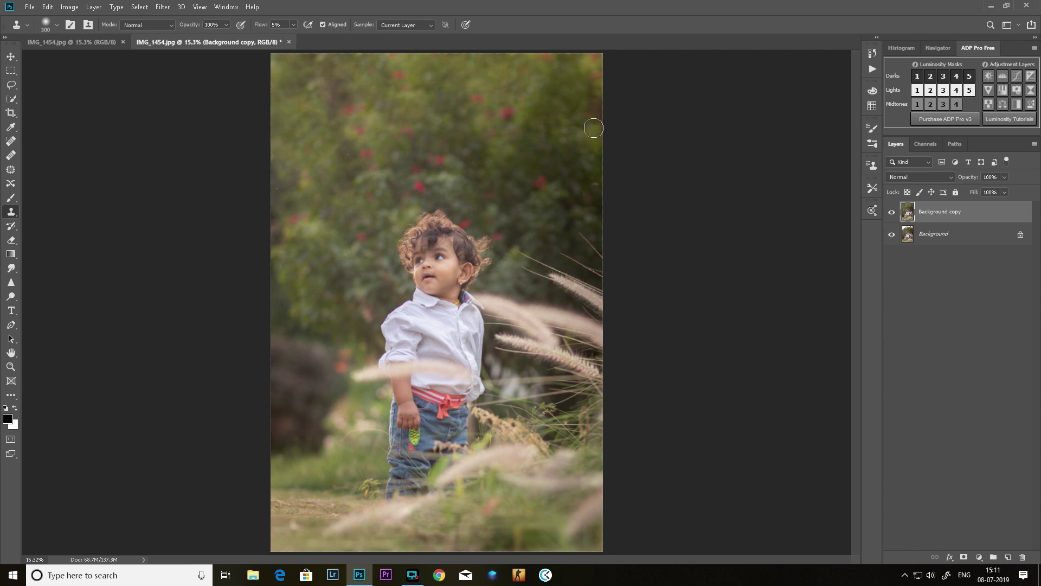
pyautogui.keyDown('alt'); pyautogui.click(389, 190); pyautogui.keyUp('alt')
pyautogui.moveTo(370, 112)
pyautogui.mouseDown()
pyautogui.moveTo(320, 174)
pyautogui.moveTo(322, 165)
pyautogui.moveTo(293, 160)
pyautogui.moveTo(594, 123)
pyautogui.mouseUp()
pyautogui.click(94, 42)
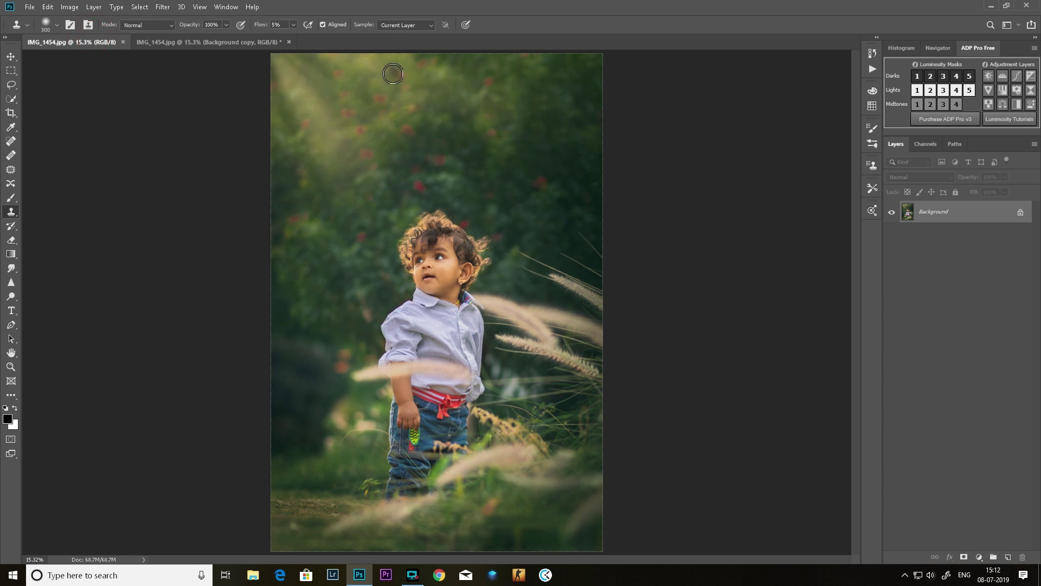
pyautogui.click(159, 42)
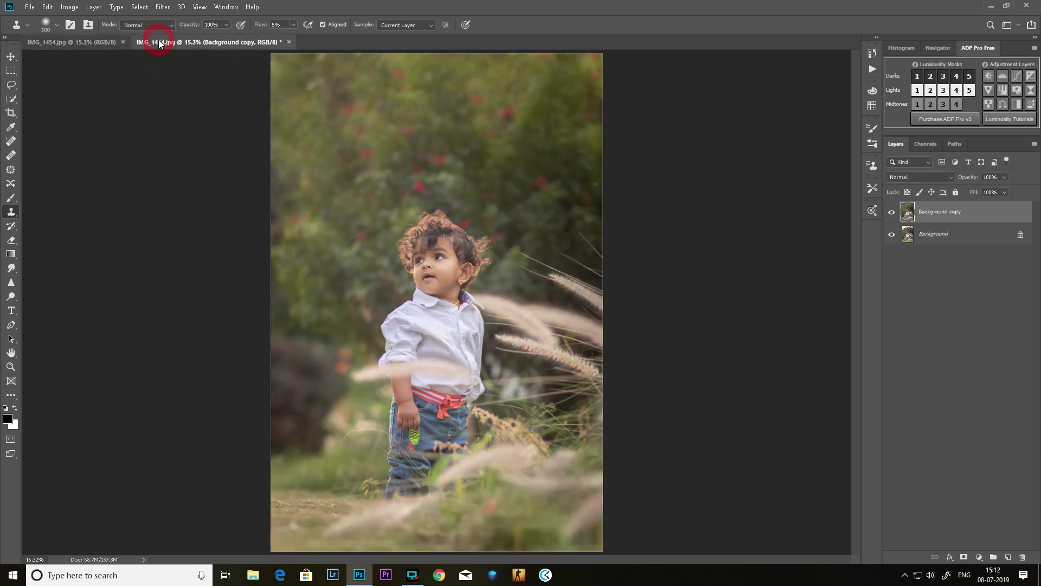